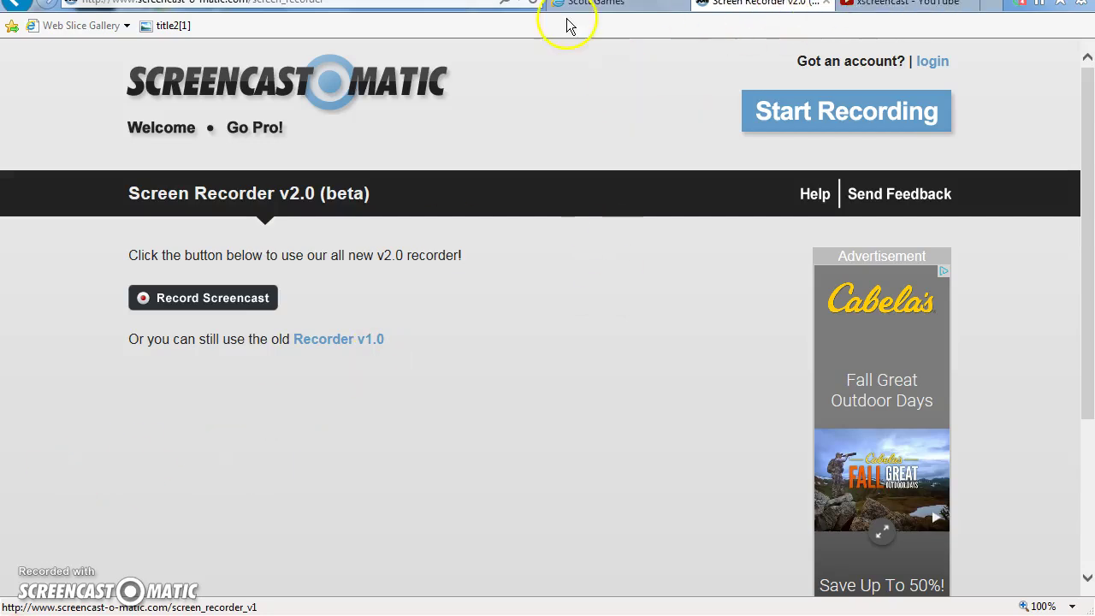
# Open the fanfreegames.com site from Internet Explorer's Favorites pane.
pyautogui.click(459, 7)
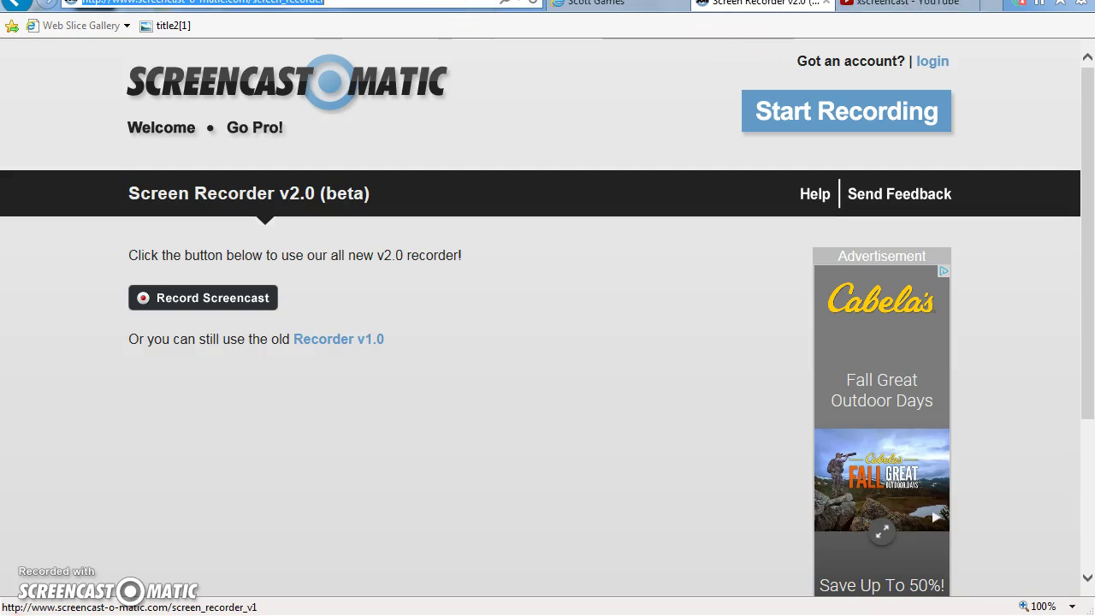
pyautogui.click(1060, 7)
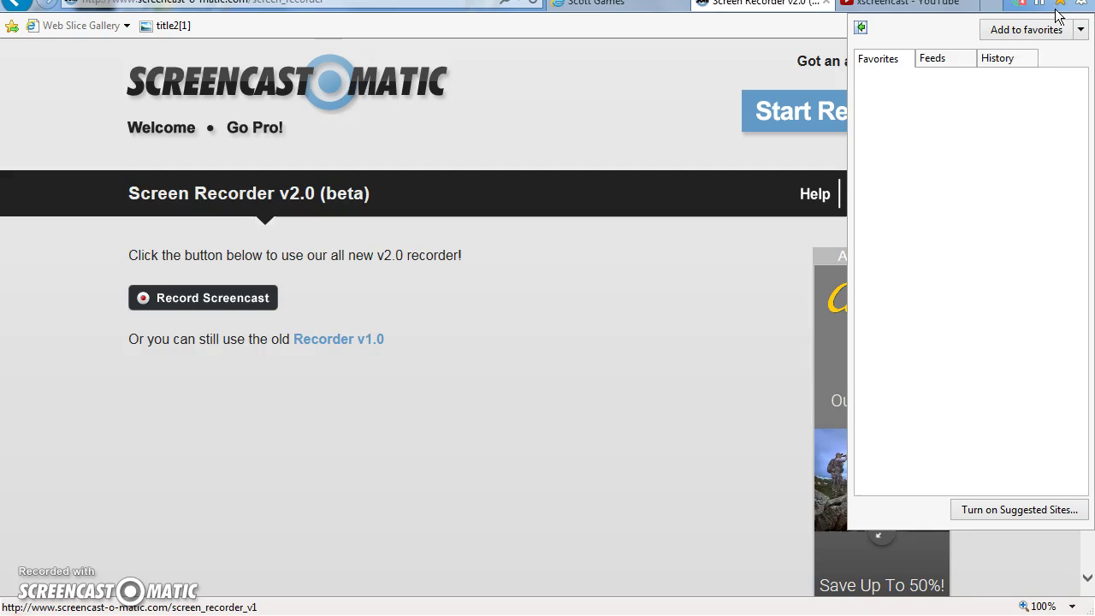
pyautogui.click(954, 118)
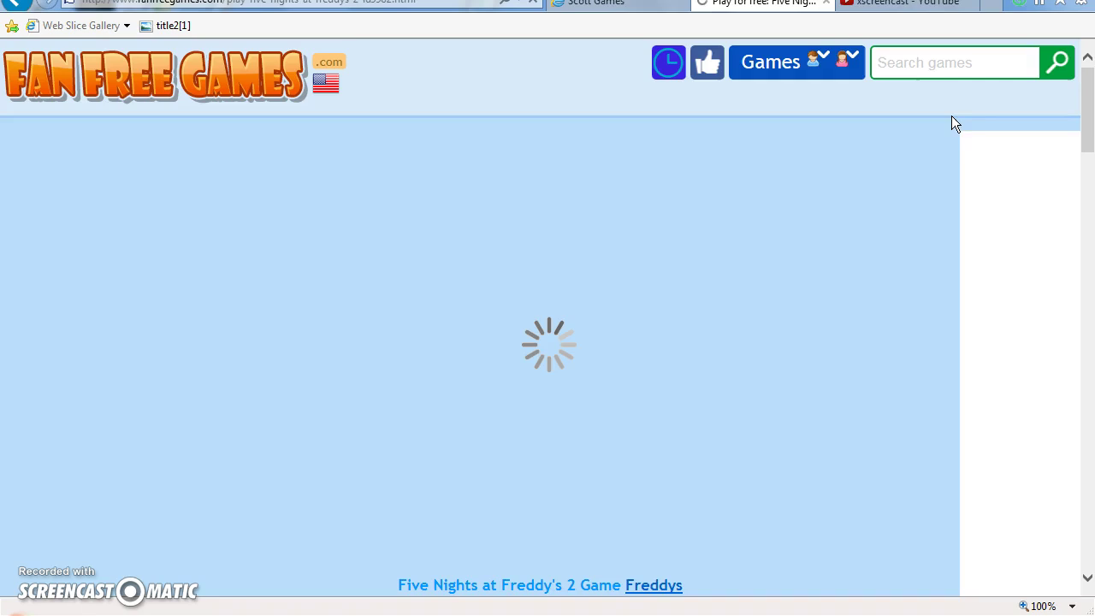
# Click the blank loading area while the Five Nights at Freddy's 2 page loads to 39%.
pyautogui.click(823, 224)
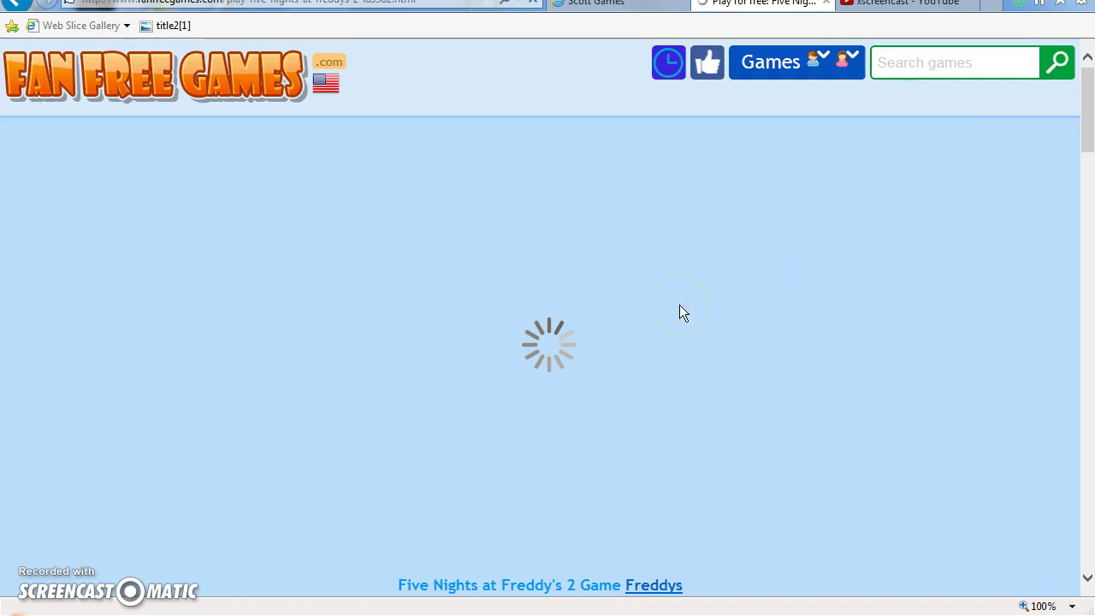
pyautogui.click(628, 299)
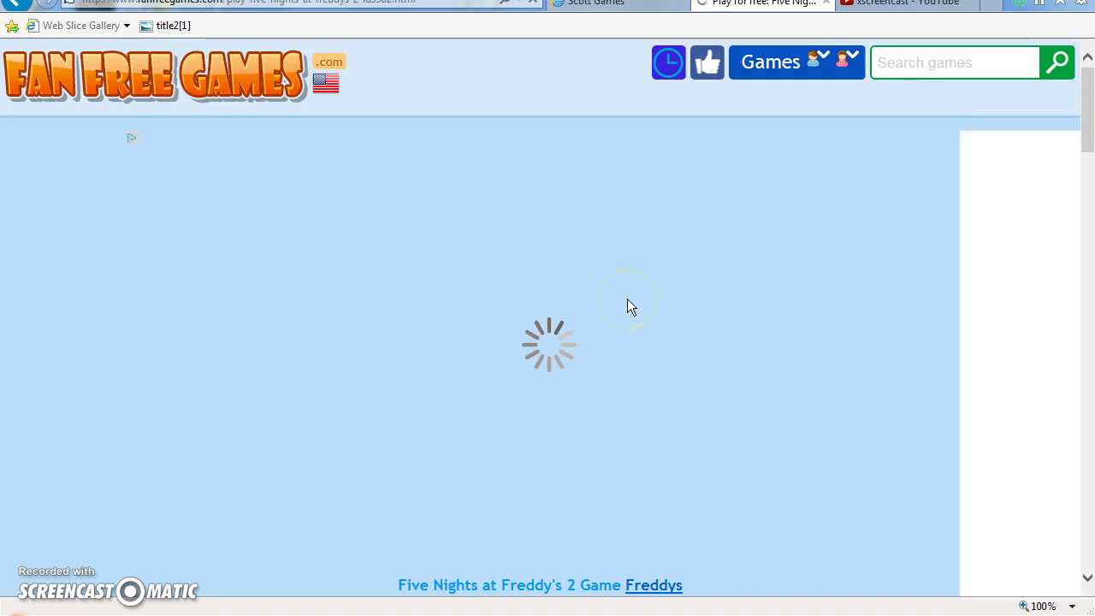
pyautogui.click(882, 409)
pyautogui.click(545, 409)
# Wait on the black game canvas while the loader's progress bar climbs to 39 percent.
pyautogui.click(519, 178)
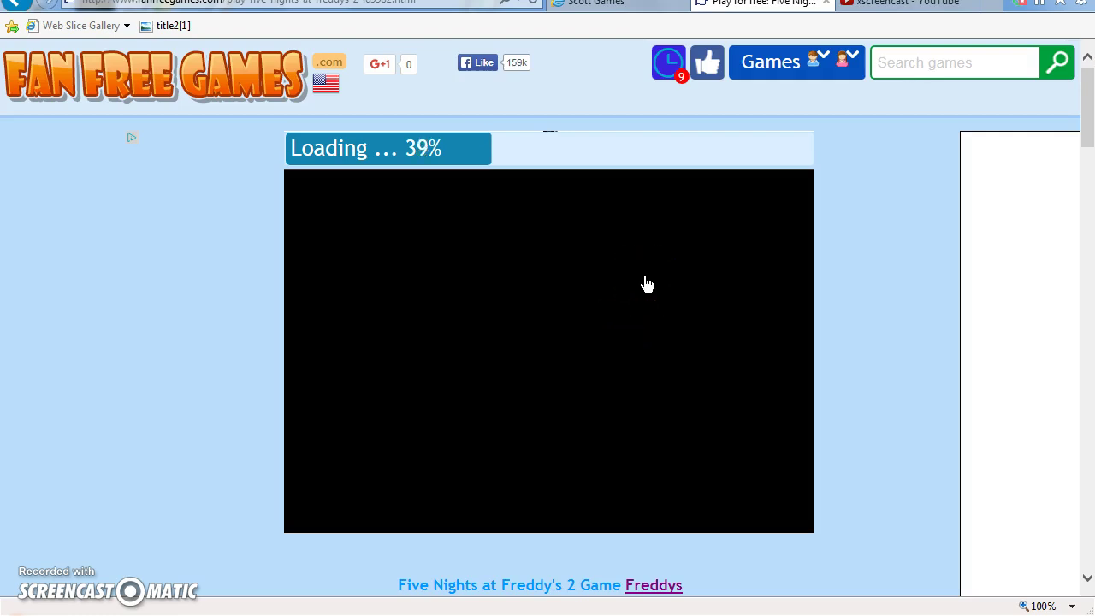
# Skip the video ad after its countdown so the game reaches its title screen.
pyautogui.click(426, 391)
pyautogui.click(455, 368)
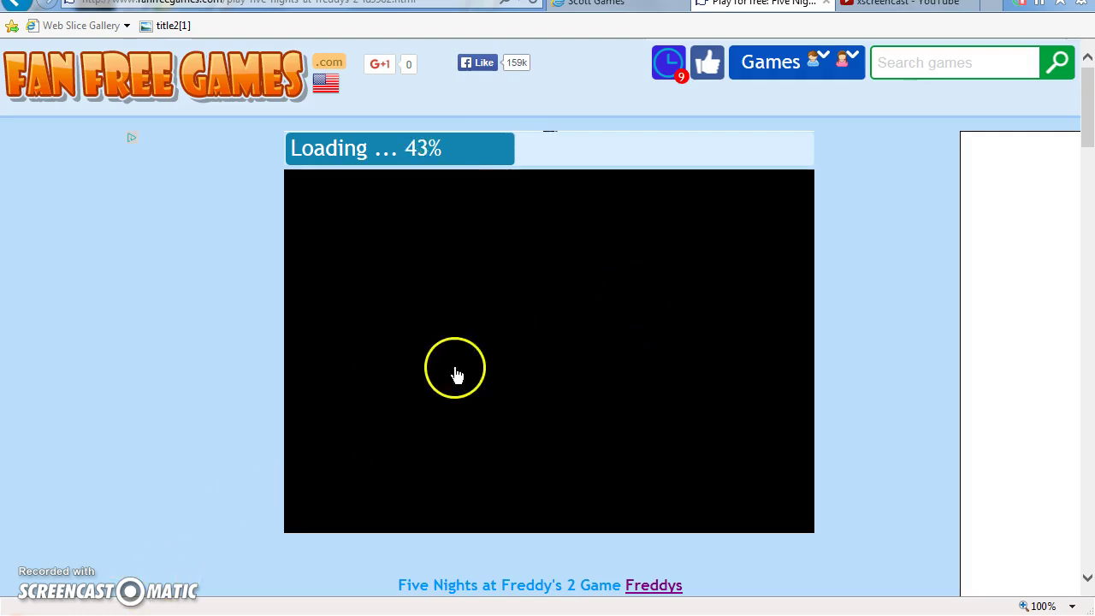
pyautogui.click(571, 427)
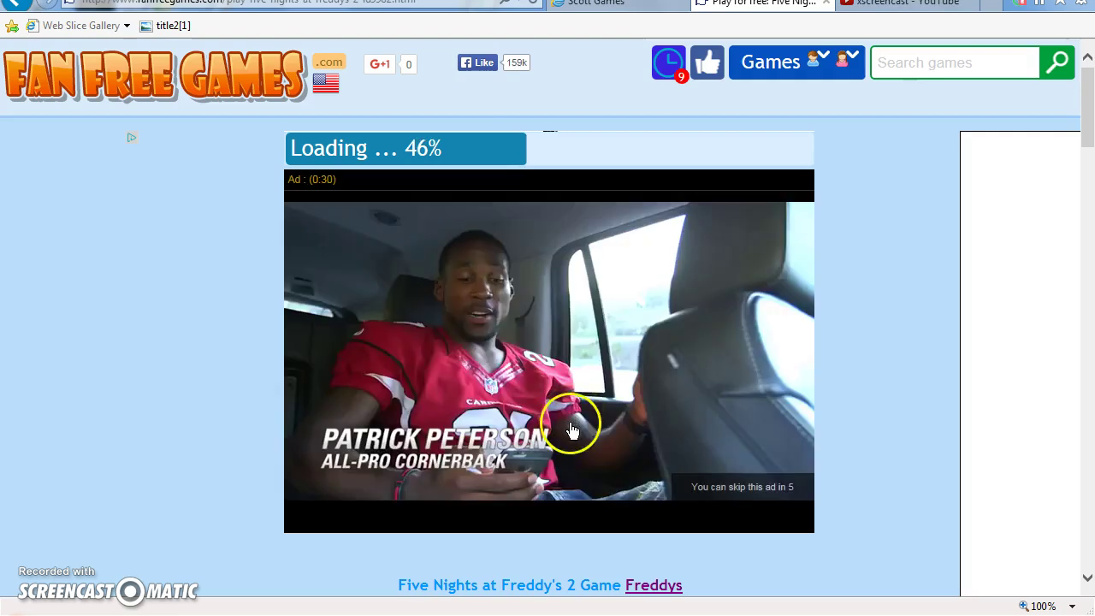
pyautogui.click(701, 478)
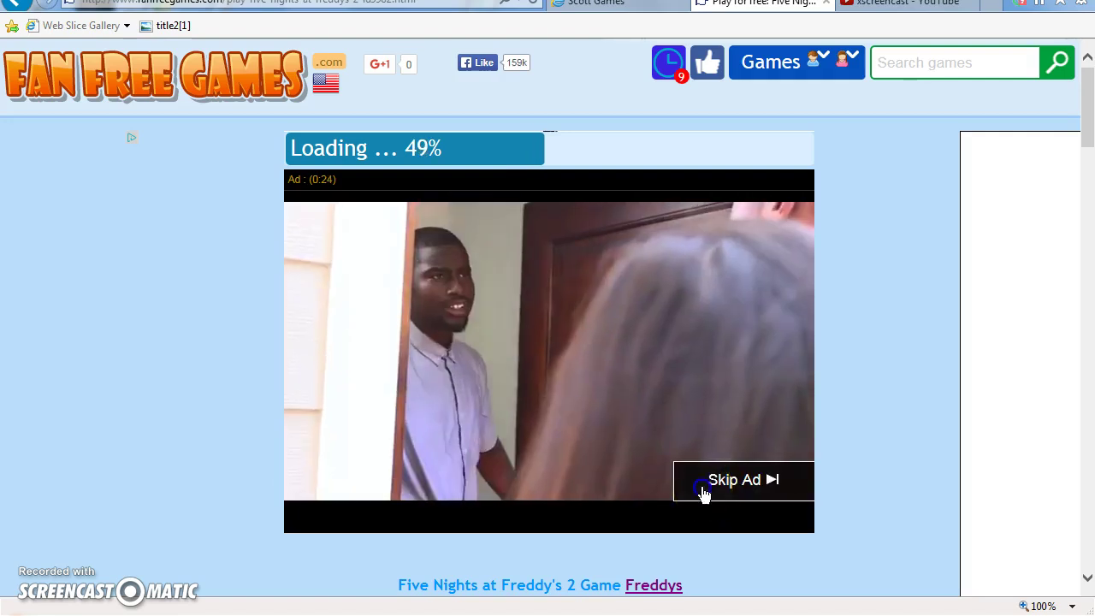
pyautogui.click(702, 489)
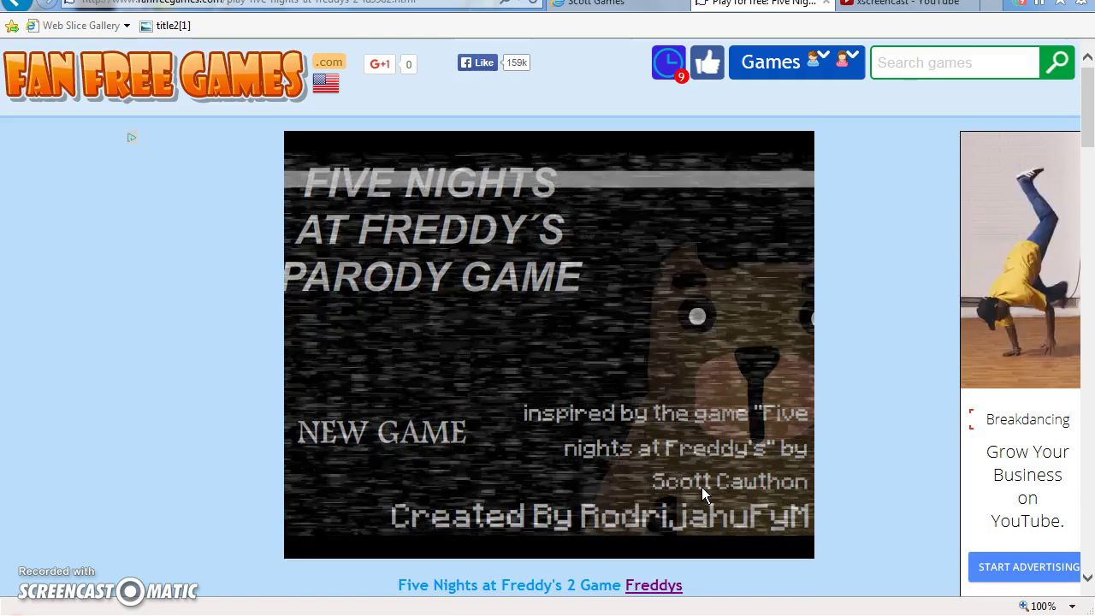
# Start a new game in English and move past the job ad.
pyautogui.click(442, 440)
pyautogui.click(538, 435)
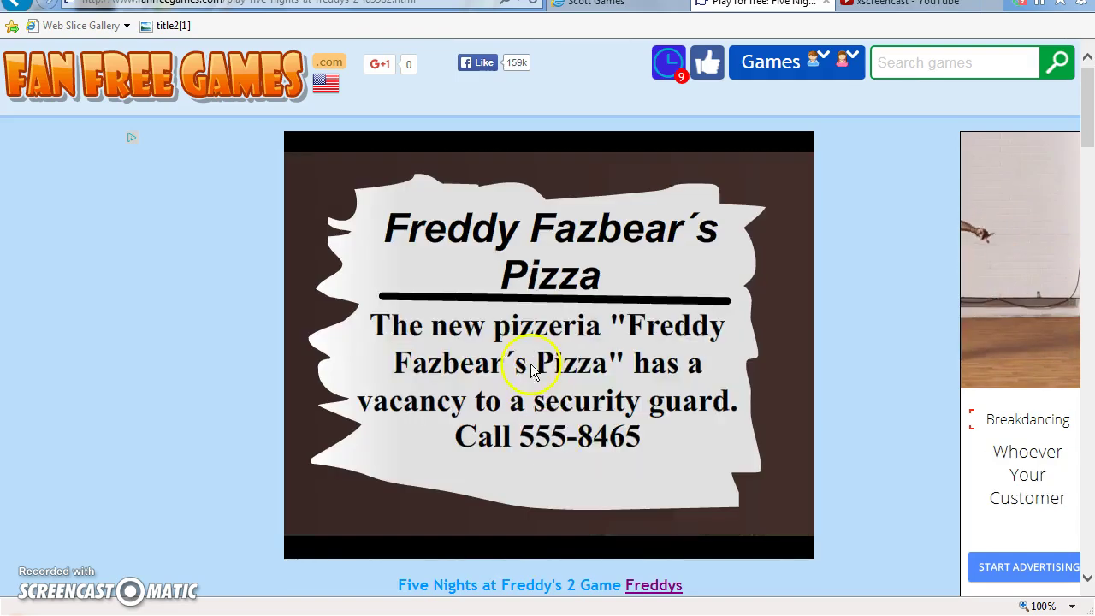
pyautogui.click(530, 363)
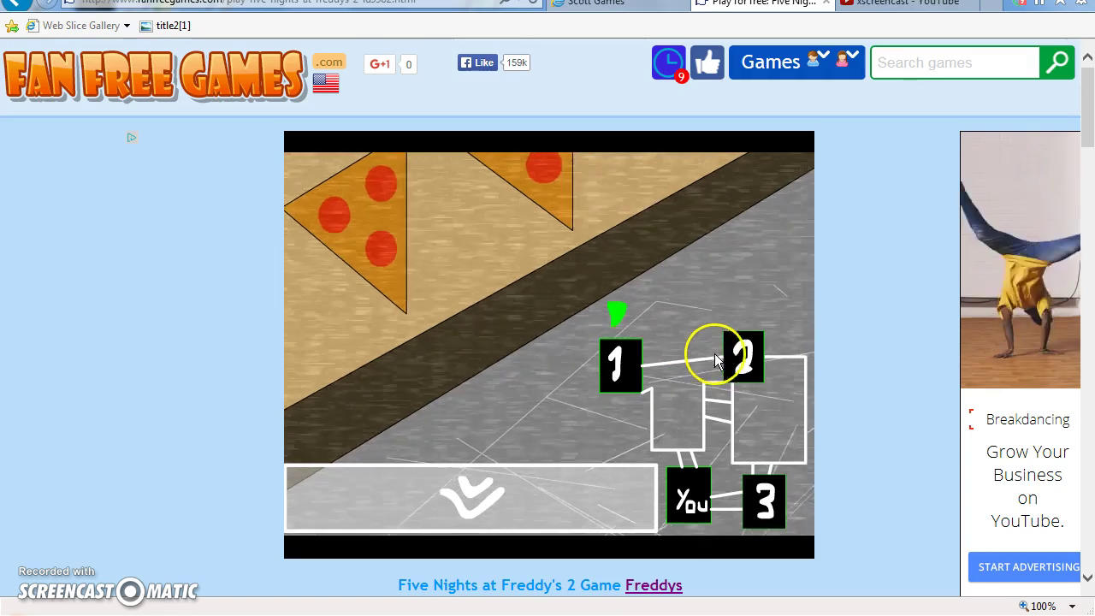
# Check cameras 2 and 3 for Freddy and Bonnie, lower the monitor, then continue to Night 2.
pyautogui.click(734, 358)
pyautogui.click(762, 499)
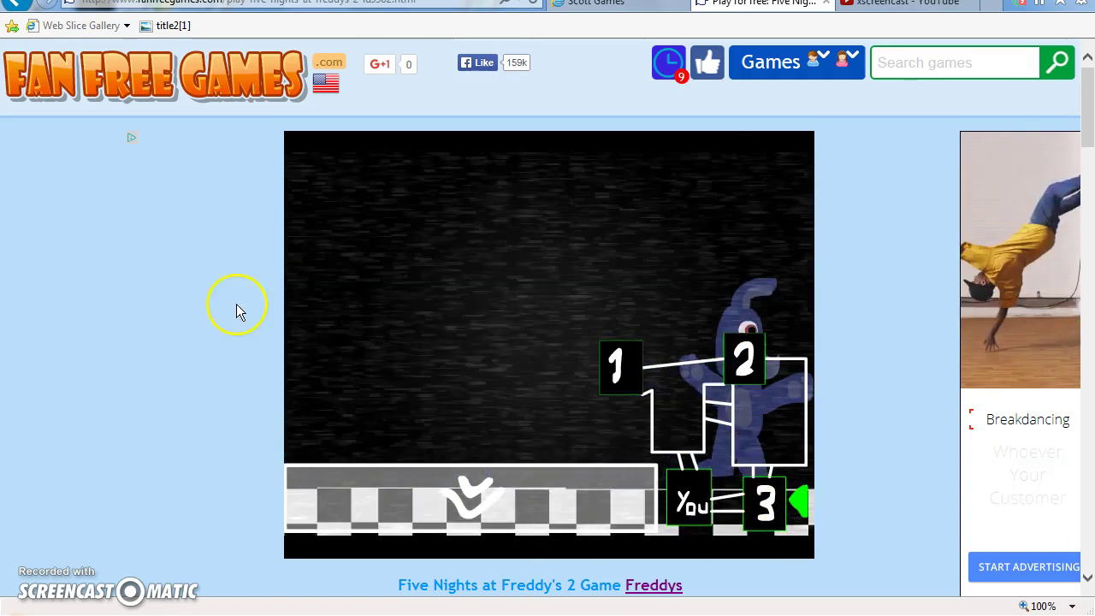
pyautogui.click(544, 468)
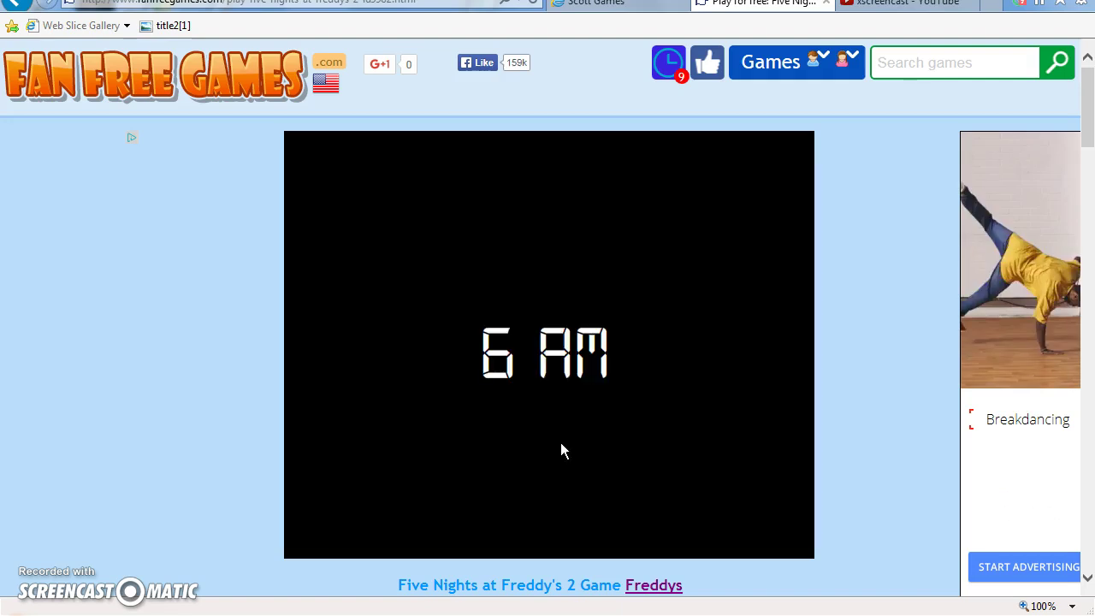
pyautogui.click(580, 444)
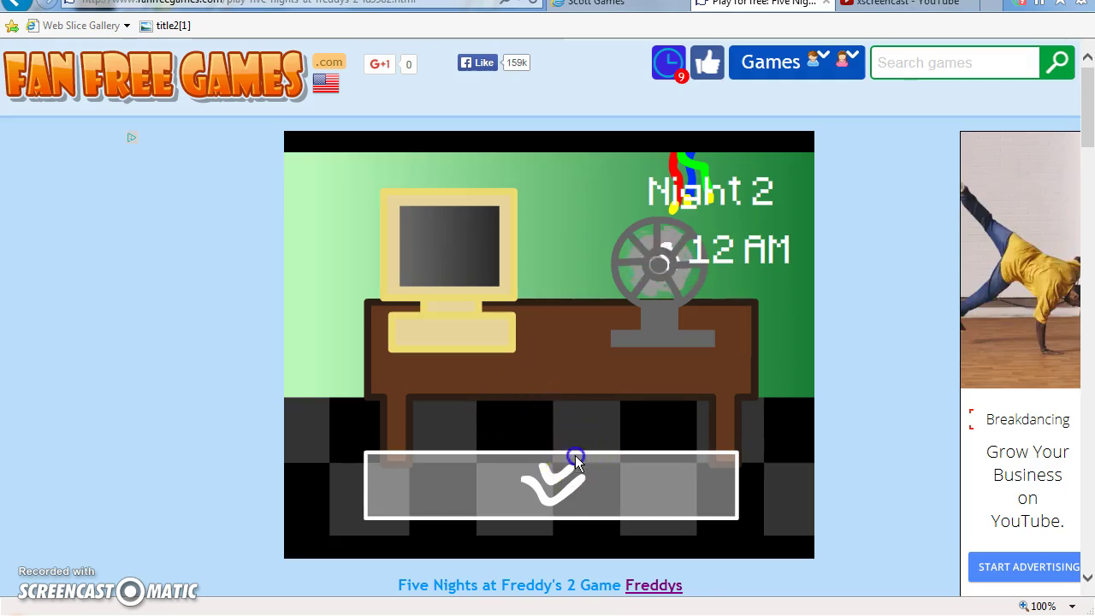
# Check camera 1 for animatronics, then lower the monitor to watch the office.
pyautogui.click(630, 354)
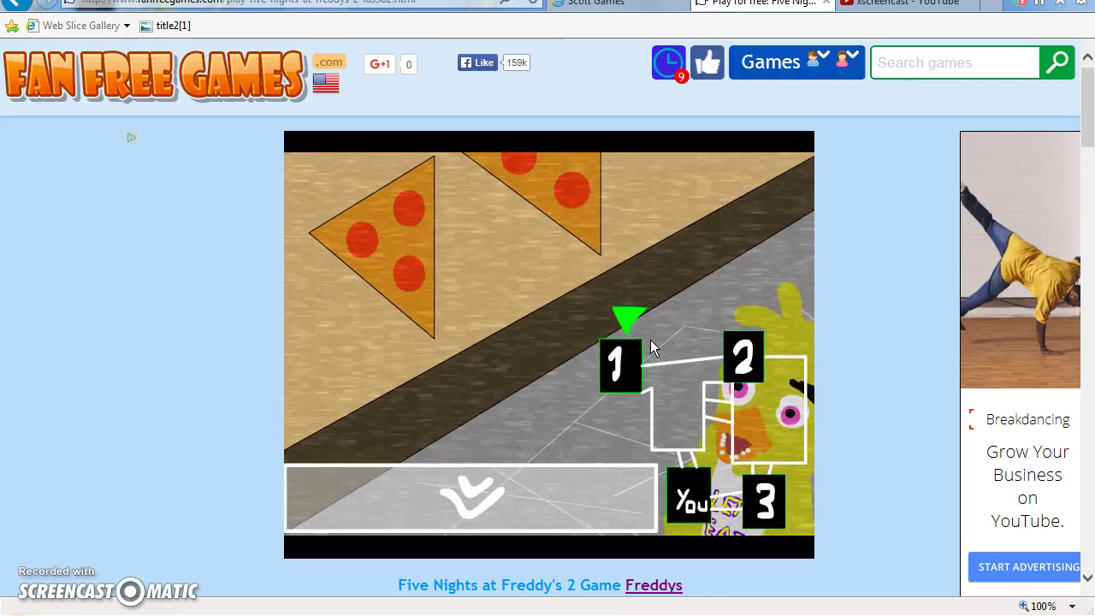
pyautogui.click(631, 386)
pyautogui.click(599, 505)
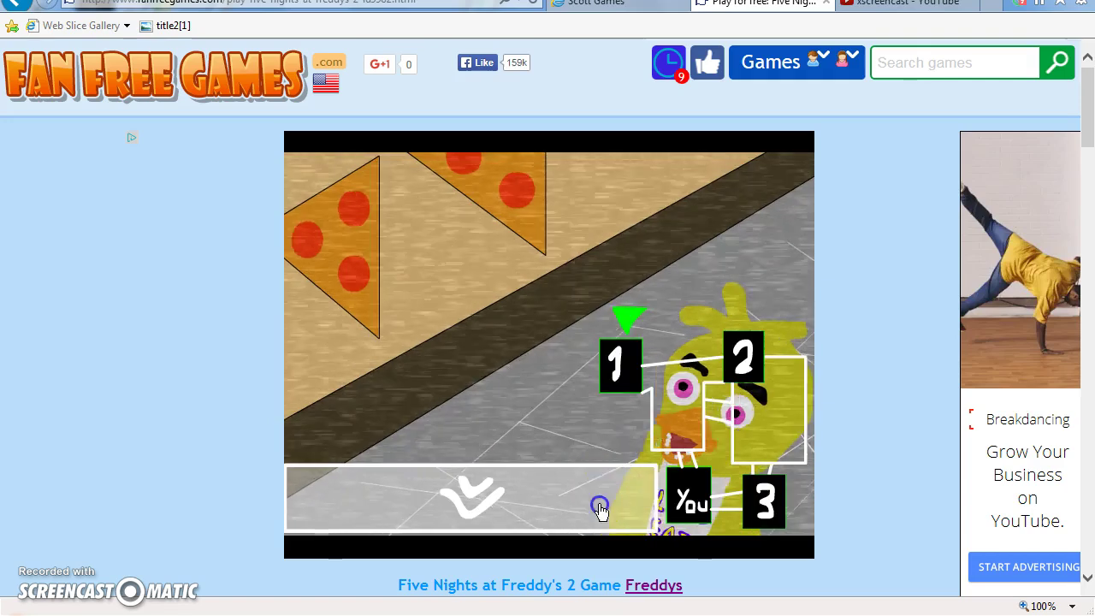
pyautogui.click(665, 386)
# Feed Chica the cupcake, then advance from 6 AM into the Party minigame.
pyautogui.click(664, 272)
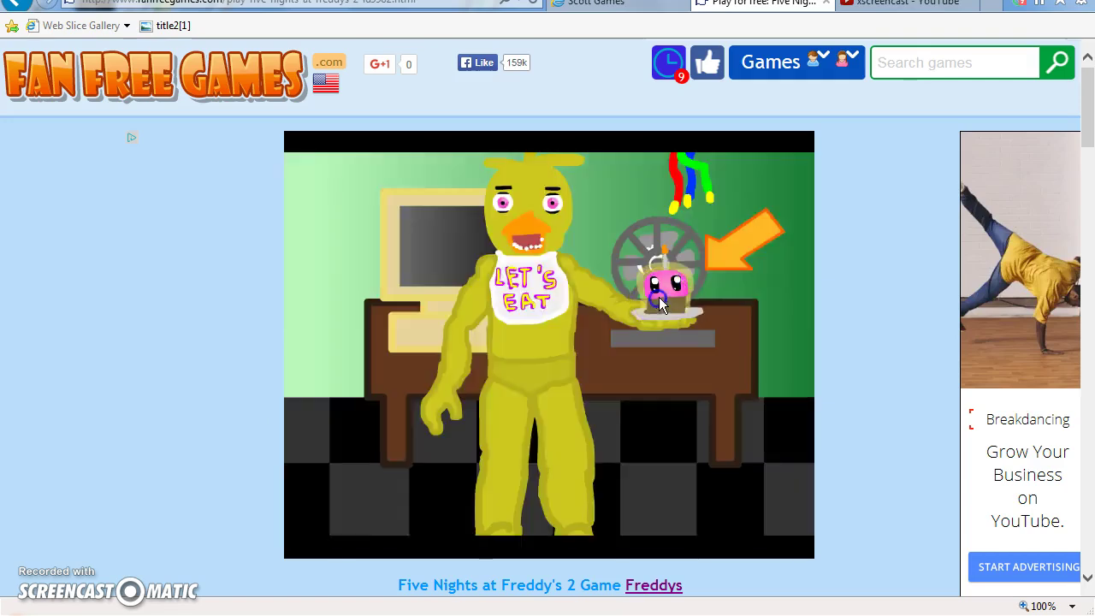
pyautogui.click(654, 315)
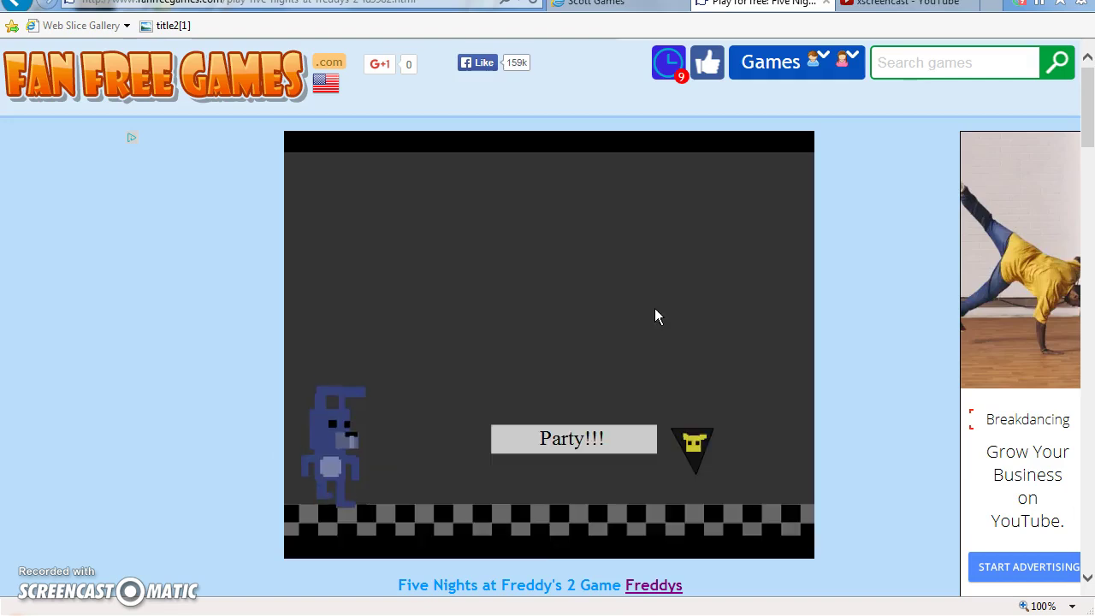
pyautogui.click(632, 397)
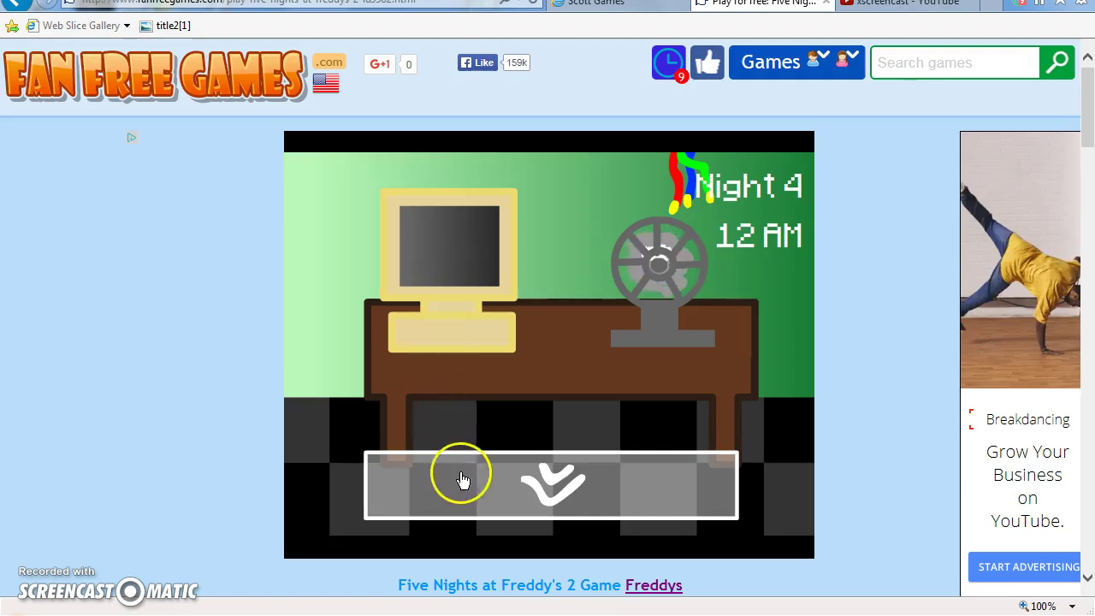
# Check camera 1 on Night 4 and lower the monitor to watch the office.
pyautogui.click(623, 367)
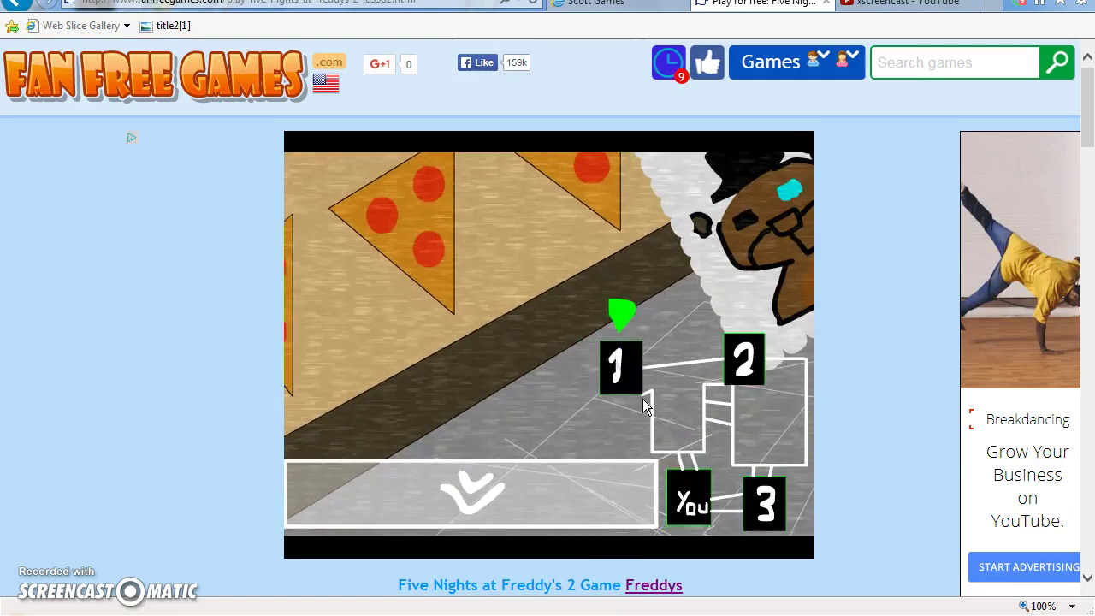
pyautogui.click(765, 502)
pyautogui.click(567, 506)
pyautogui.click(548, 293)
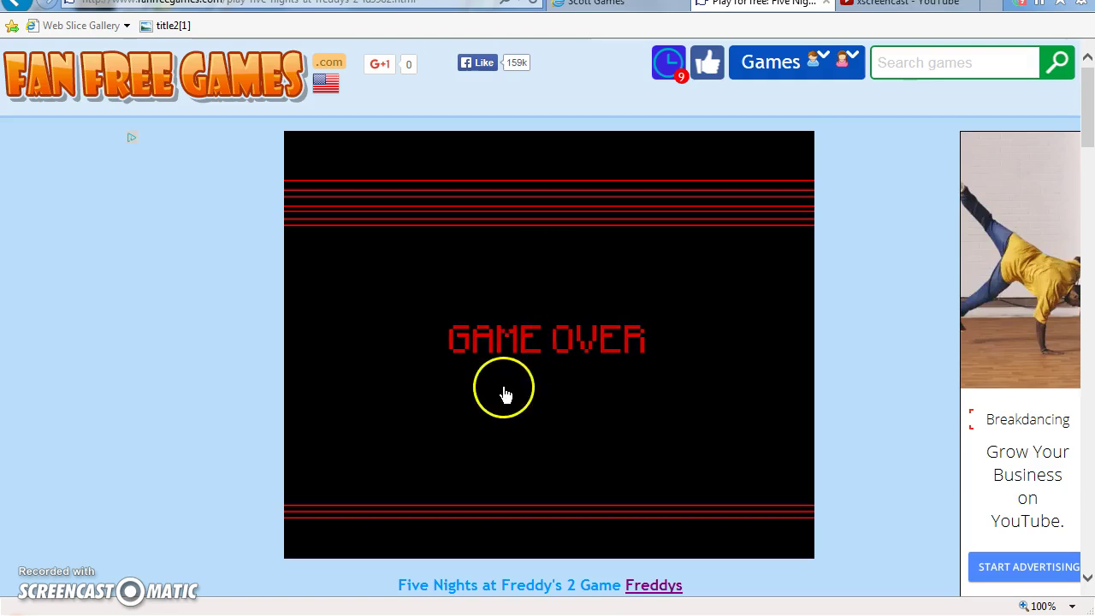
# Retry Night 4 after each game over, flipping the camera monitor up and down.
pyautogui.click(545, 472)
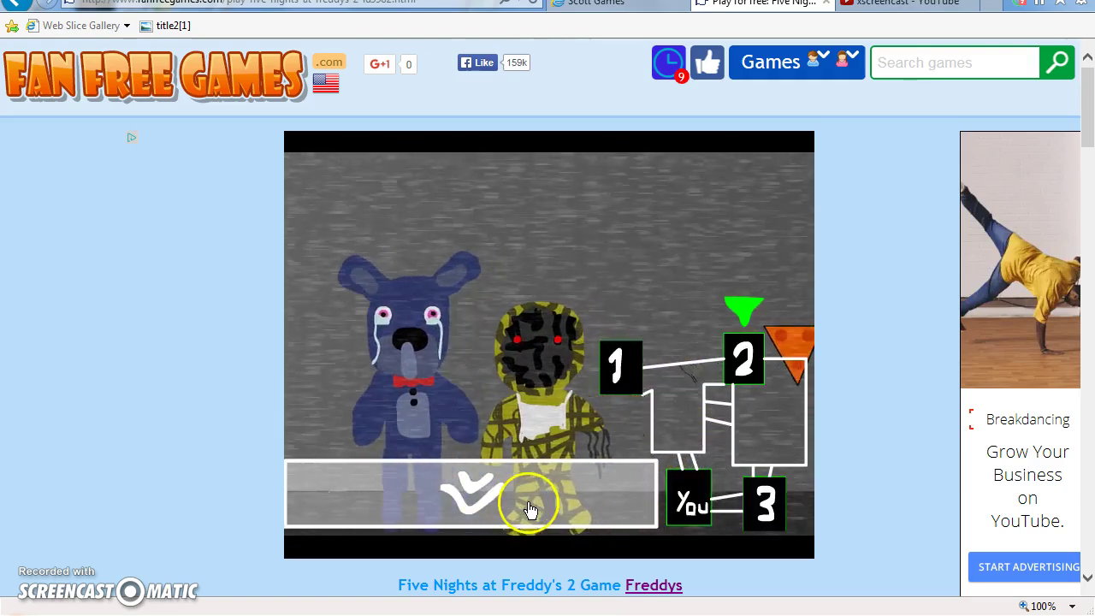
pyautogui.click(530, 509)
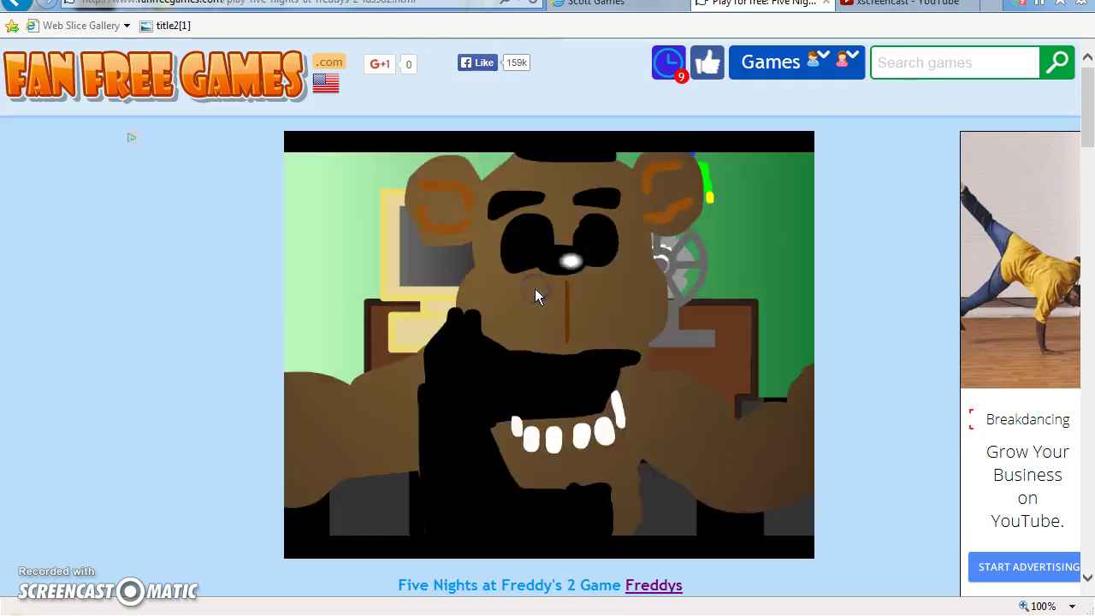
pyautogui.click(556, 524)
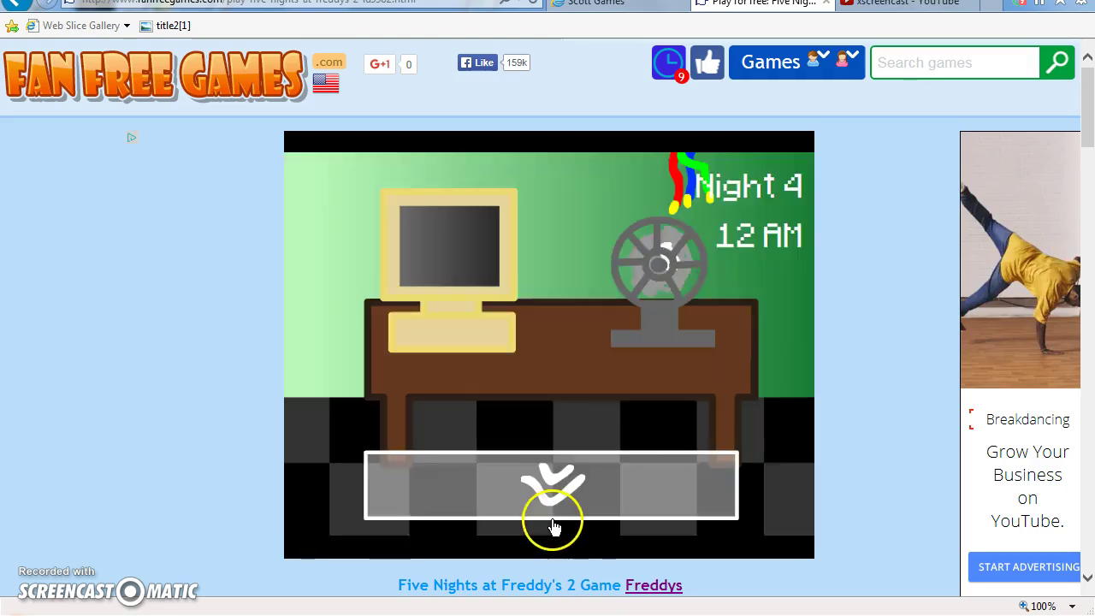
pyautogui.click(542, 508)
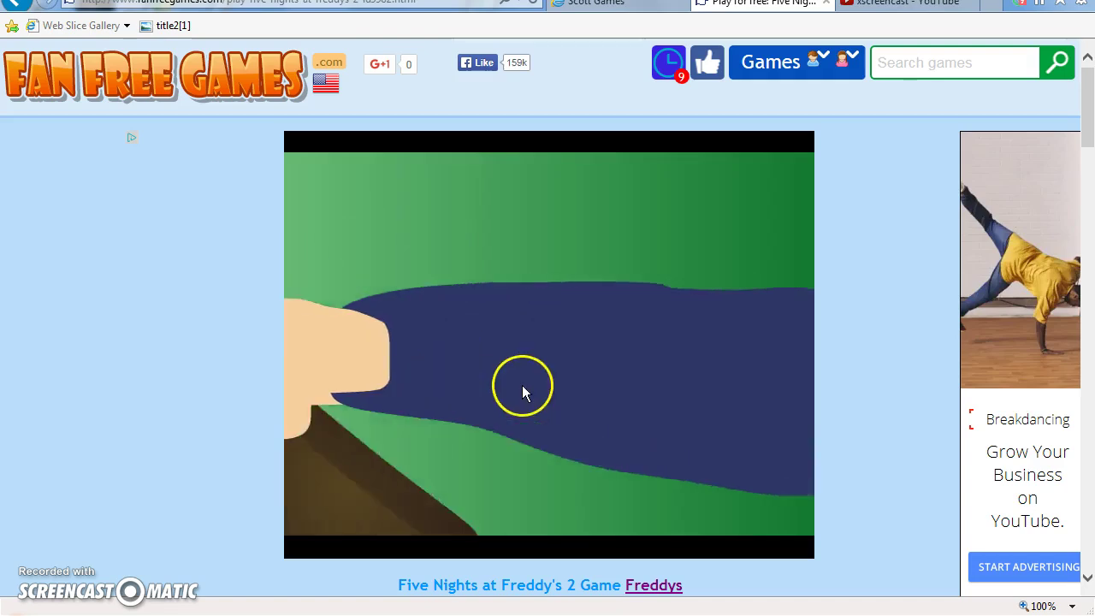
# Shut the door against Freddy, survive to 6:00 AM, and collect the paycheck.
pyautogui.click(484, 333)
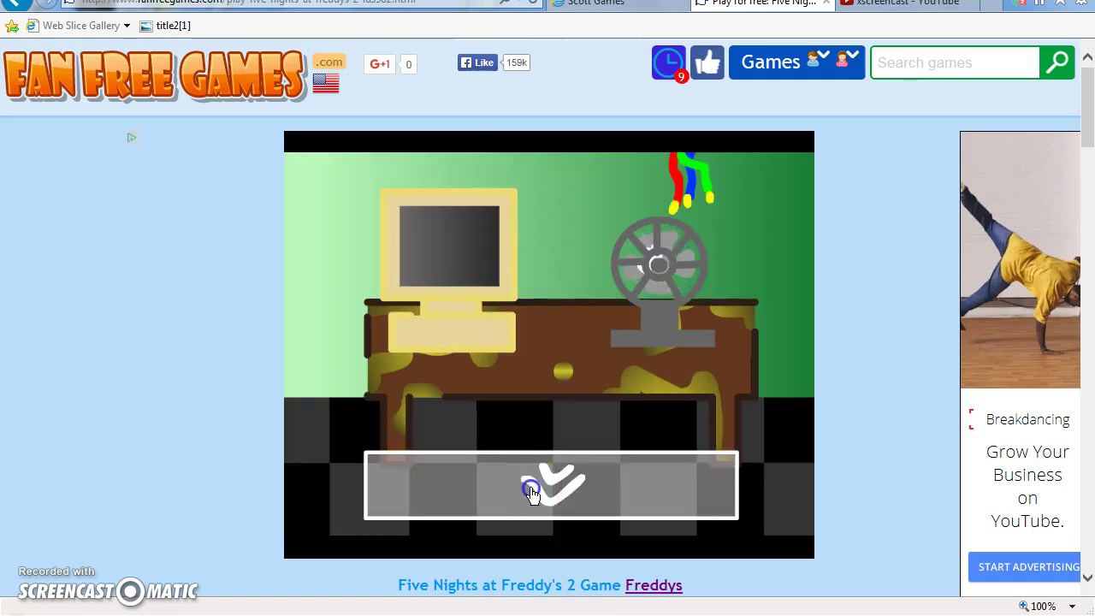
pyautogui.click(533, 493)
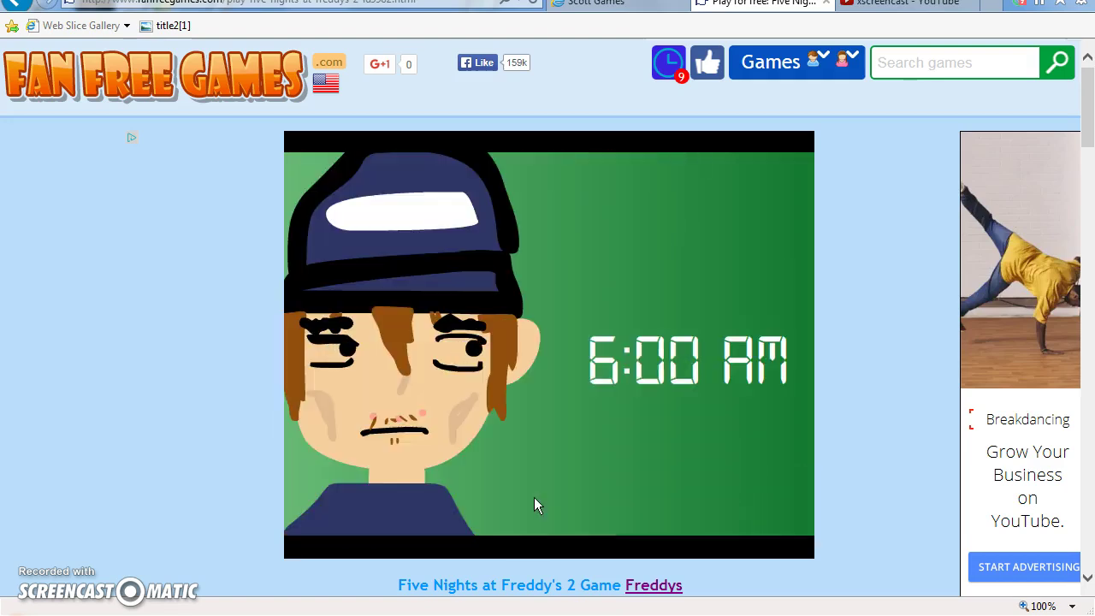
pyautogui.click(465, 351)
pyautogui.click(401, 445)
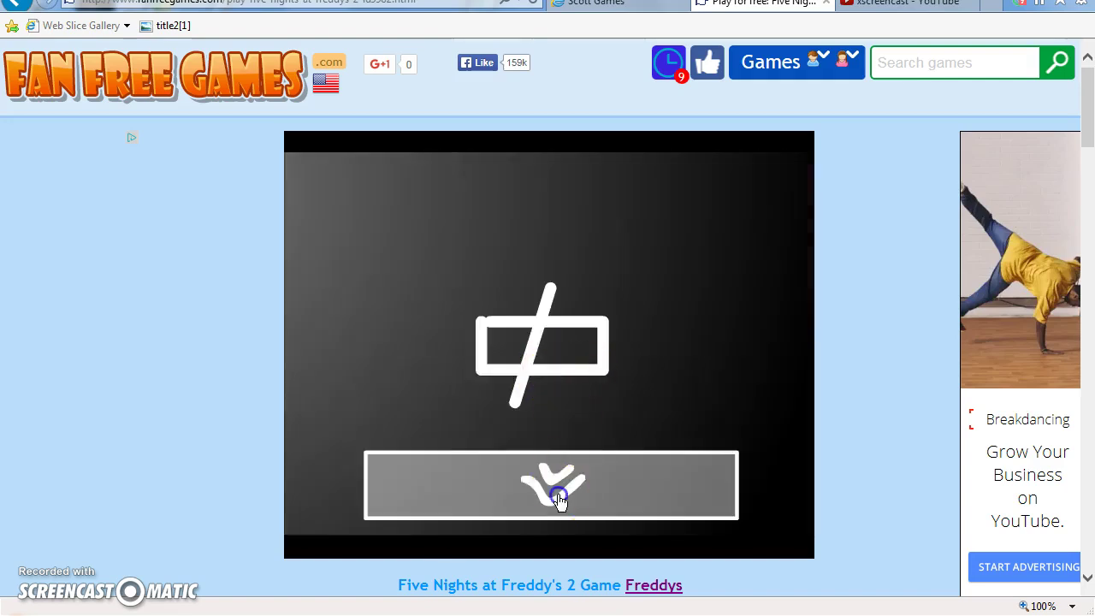
# Retry after the game over, wear the mask, and skip the ending cutscene.
pyautogui.click(539, 397)
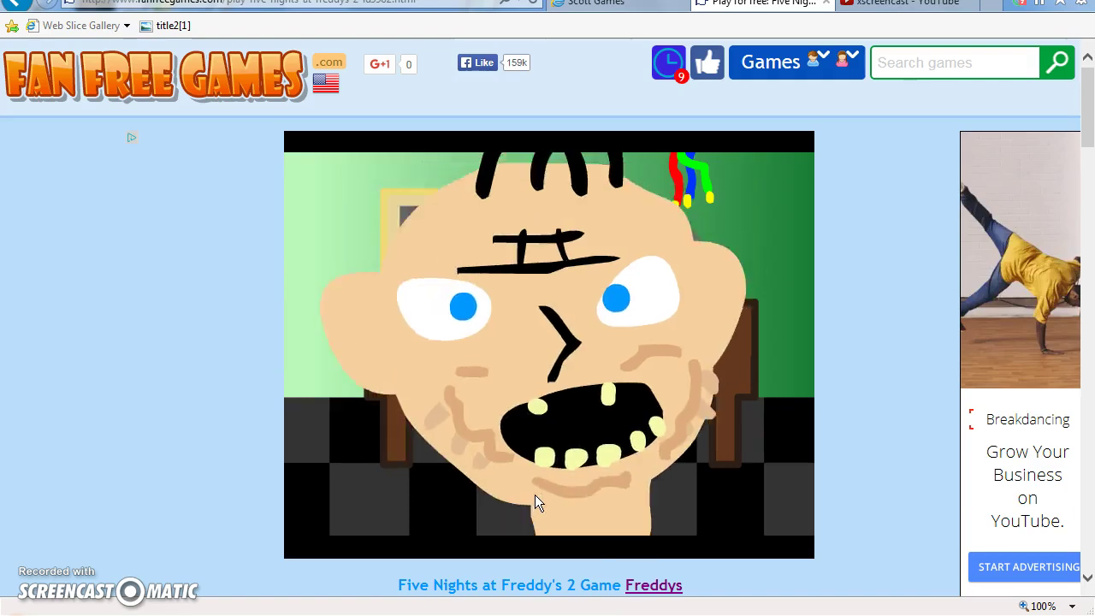
pyautogui.click(536, 495)
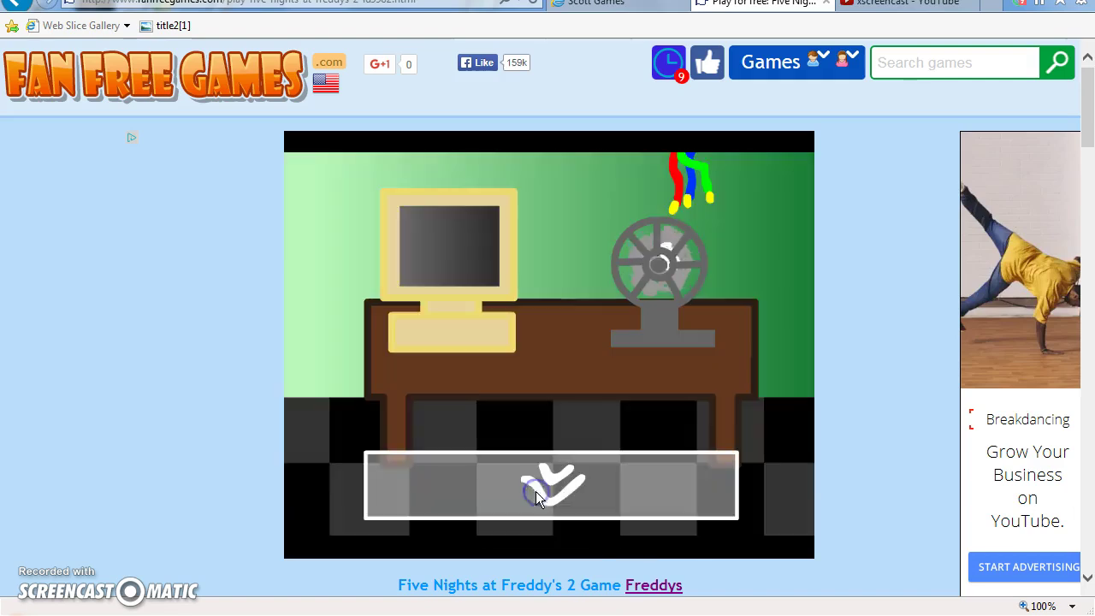
pyautogui.click(536, 495)
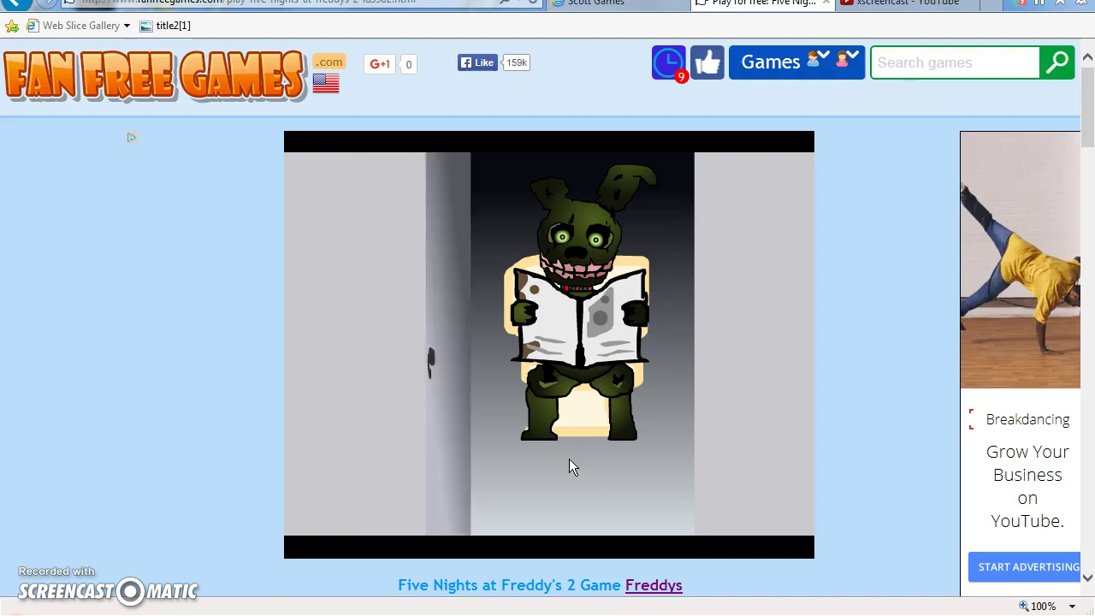
pyautogui.click(569, 459)
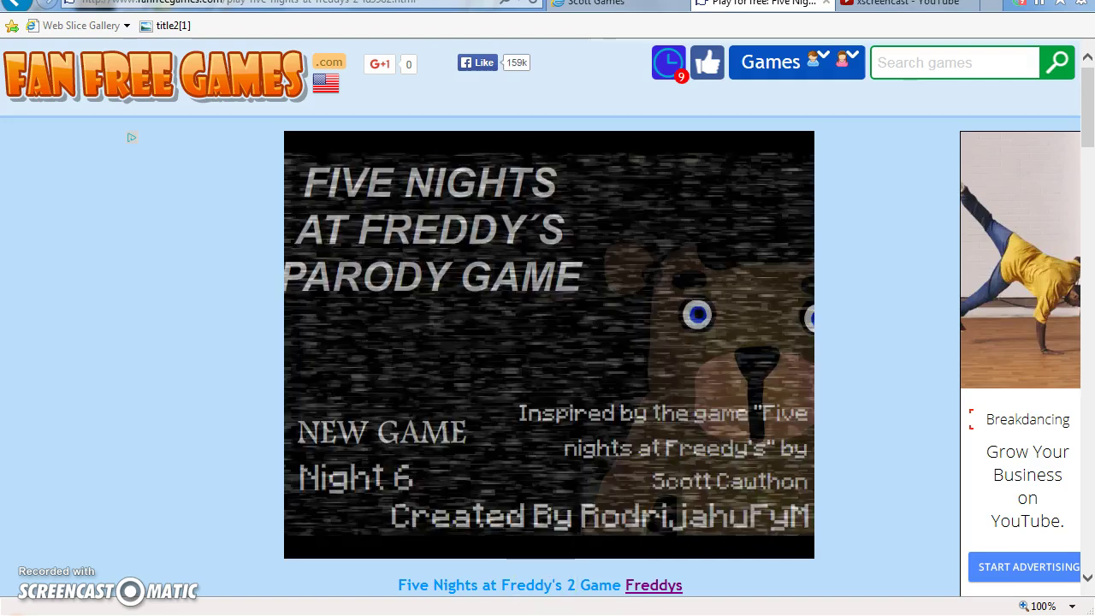